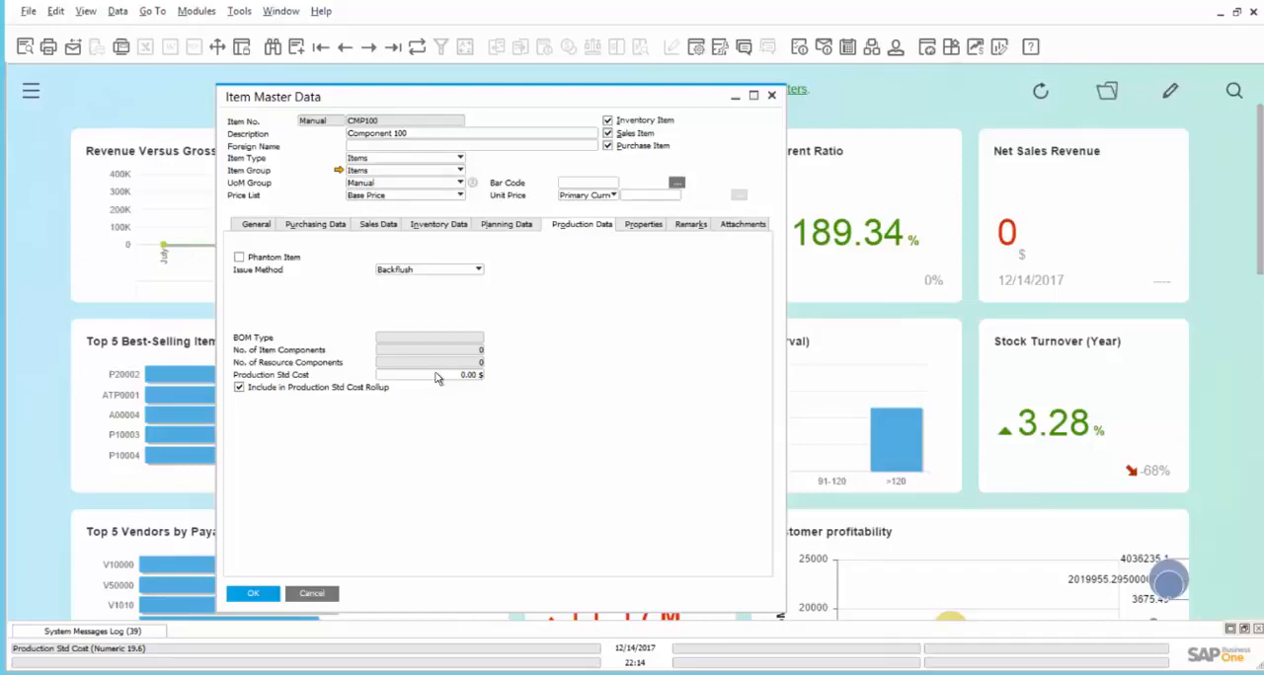
Step: Check the warehouse item costs in the inventory data of item CMP100
left_click(438, 376)
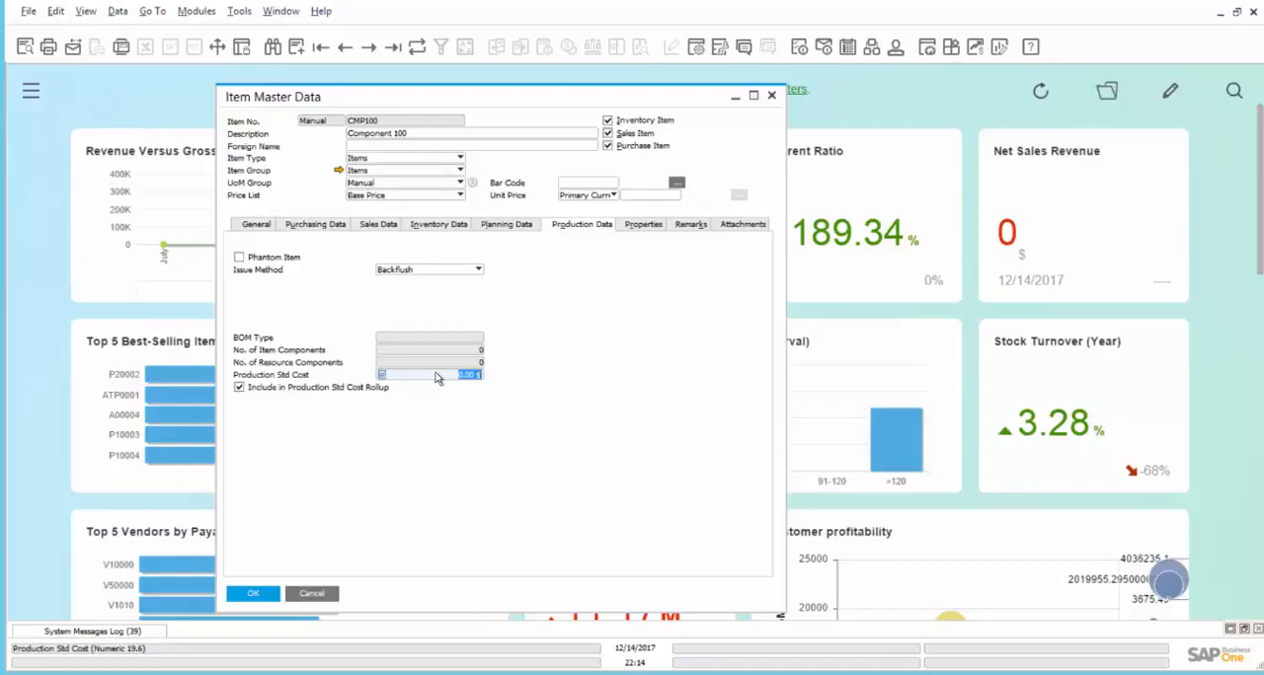
left_click(446, 226)
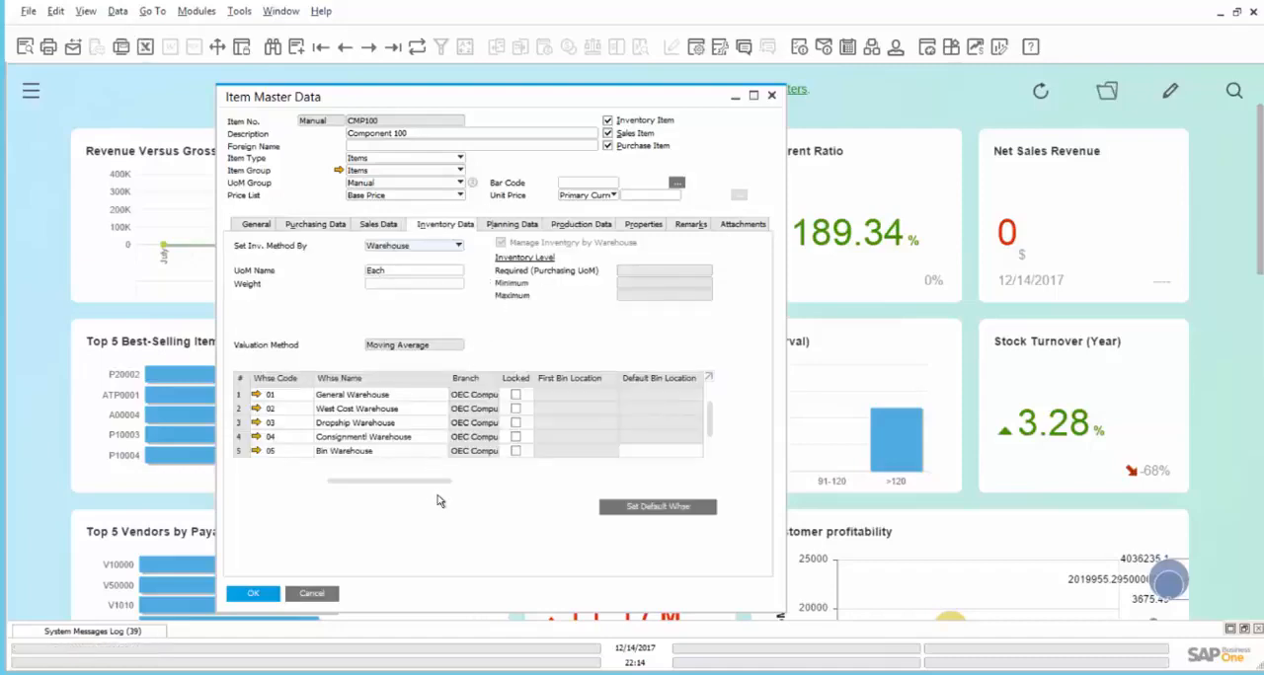
left_click_drag(449, 486, 713, 493)
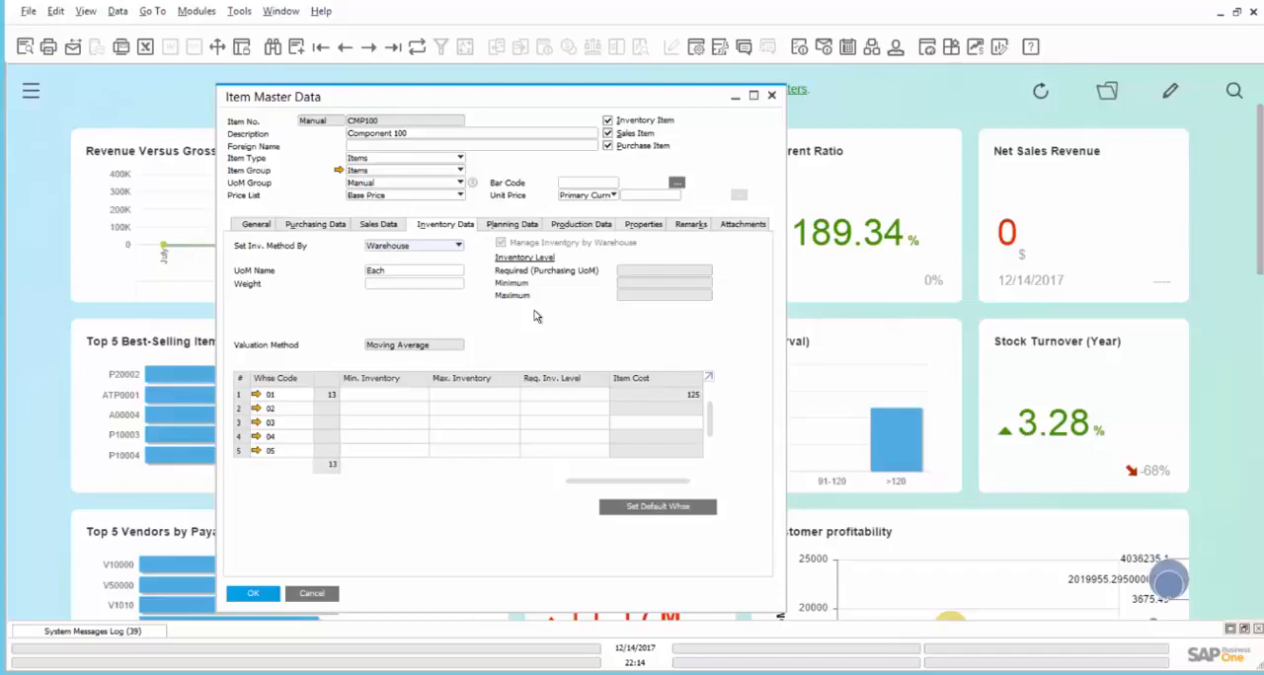
Step: Open the Production Std Cost Update criteria and set the starting item number to CMP001
left_click(37, 98)
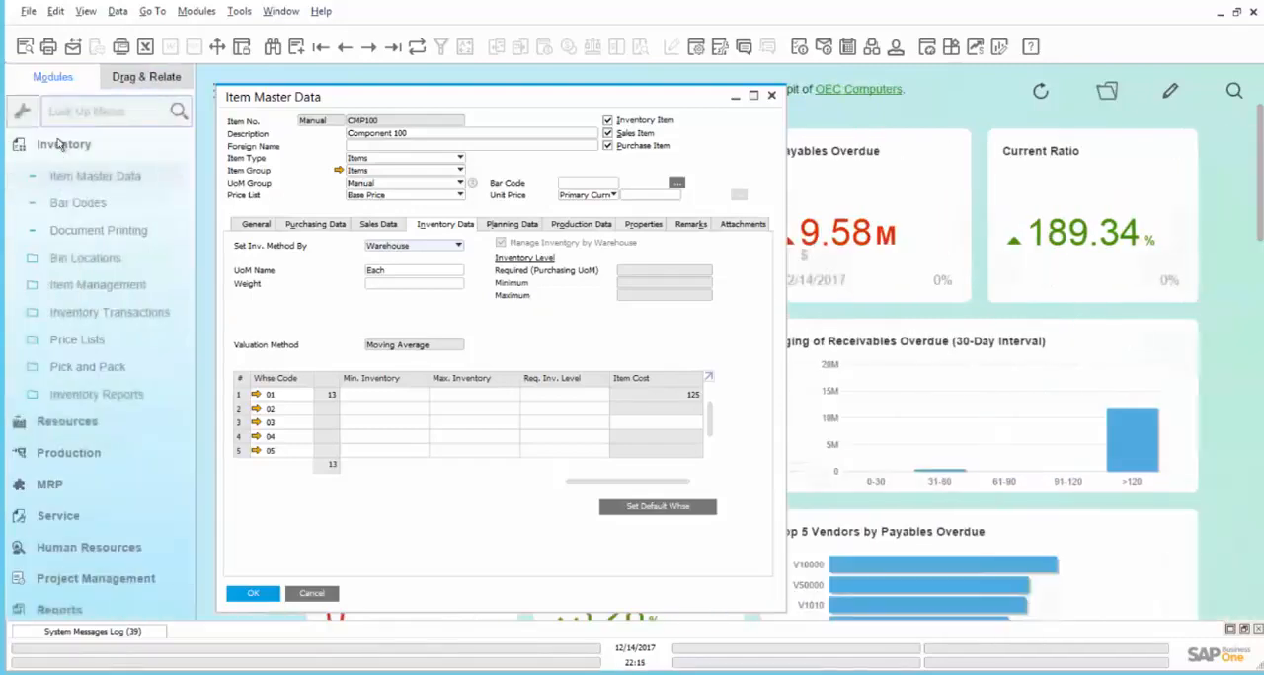
left_click(83, 453)
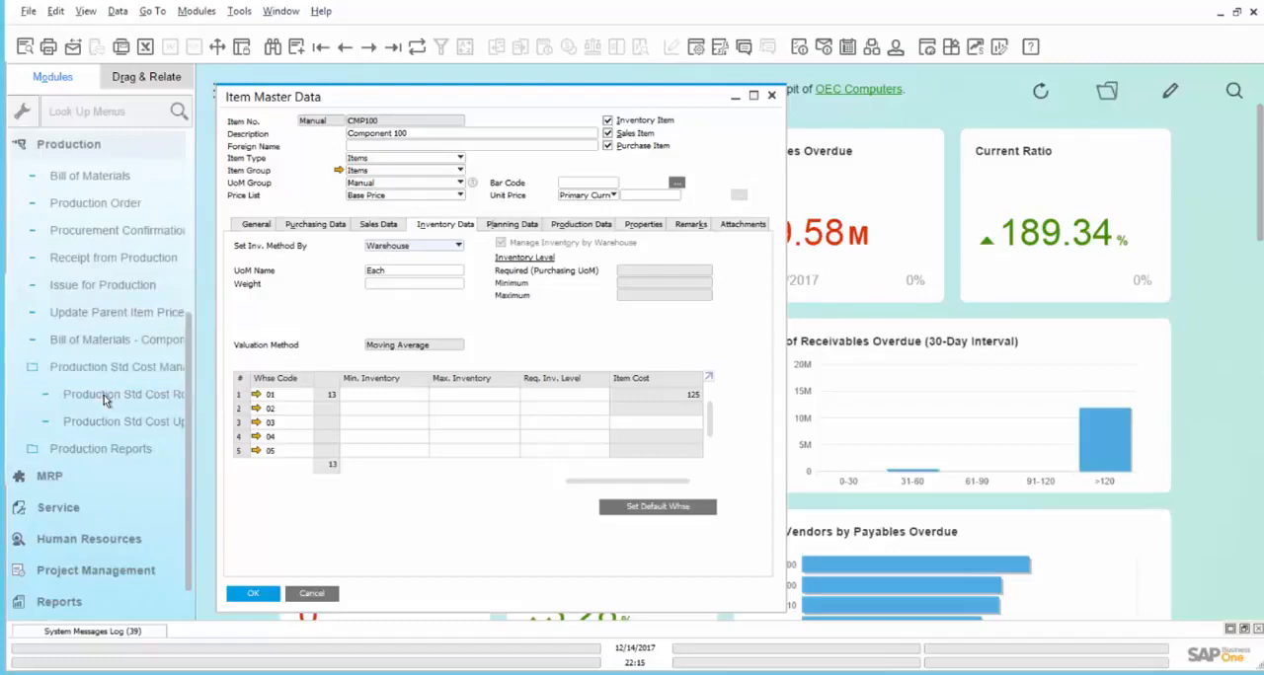
left_click(115, 423)
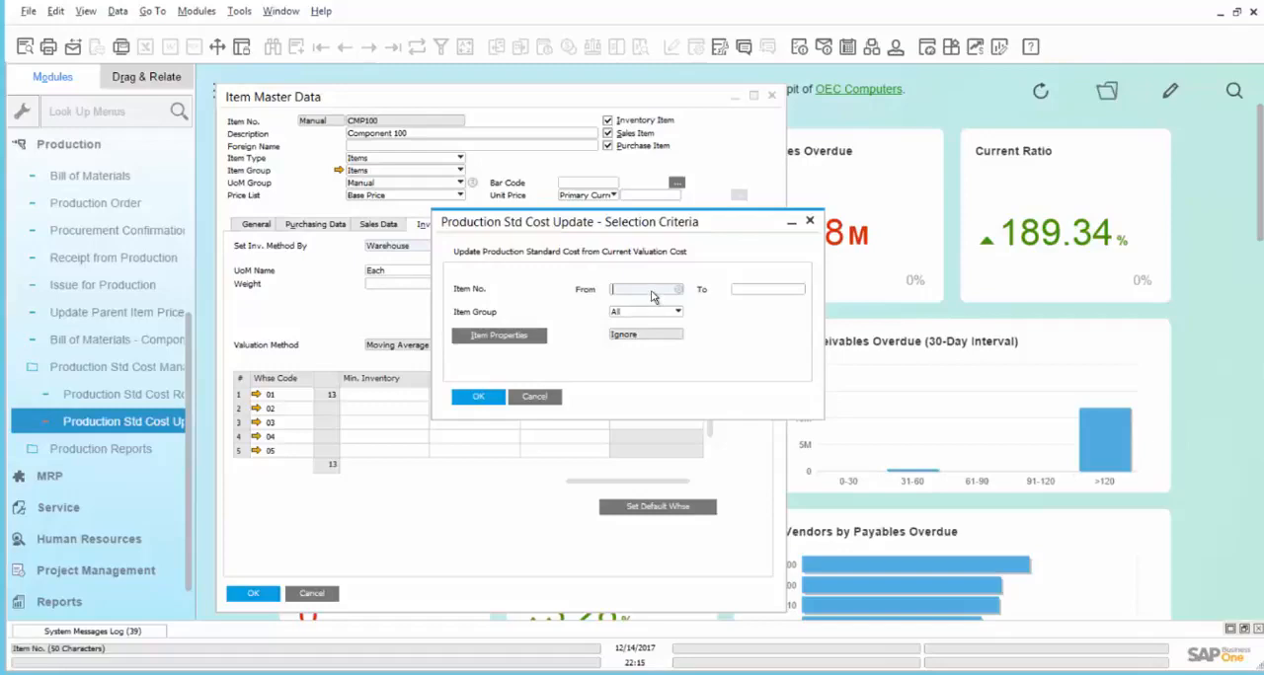
type("cmp")
key("Tab")
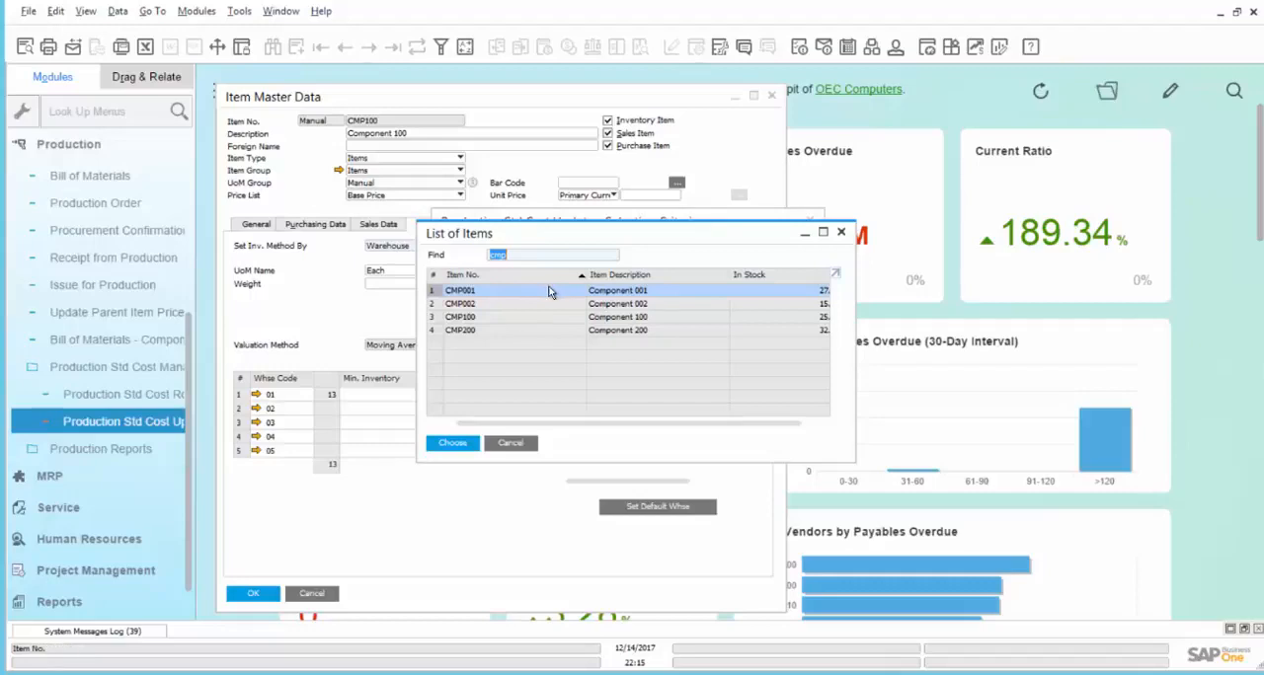
left_click(463, 446)
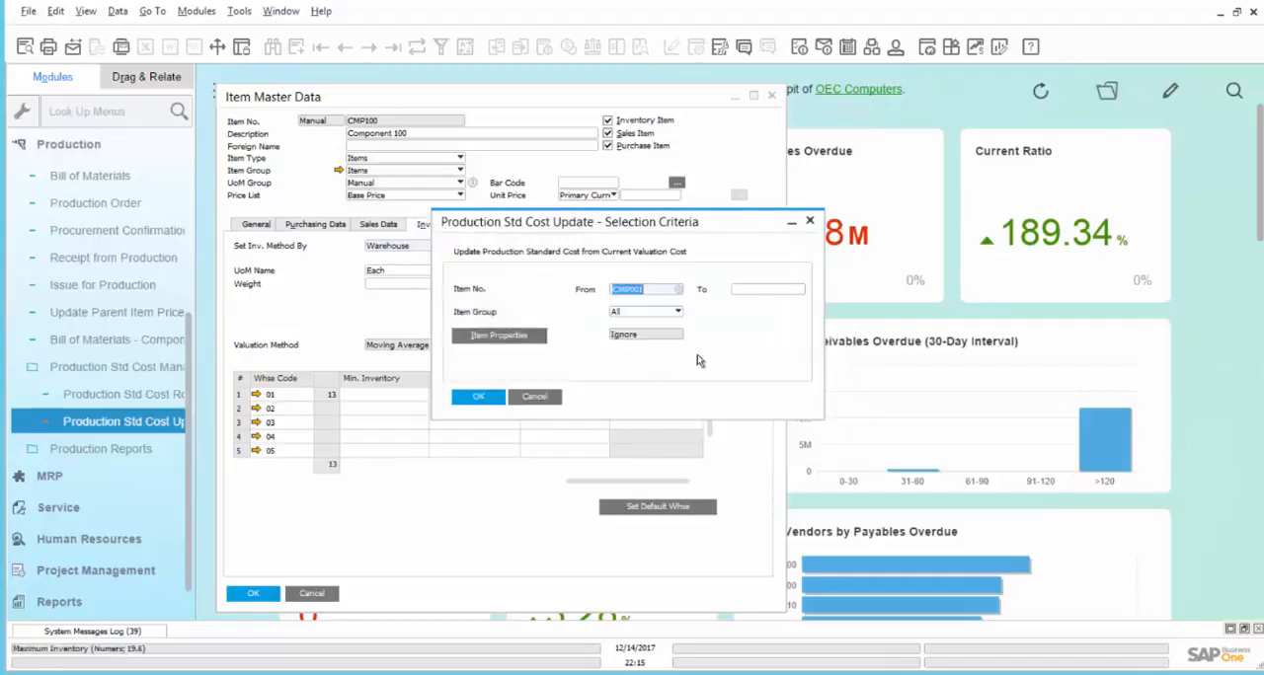
Step: Set the ending item number to CMP200 and run the production standard cost update
left_click(758, 291)
type("cmp")
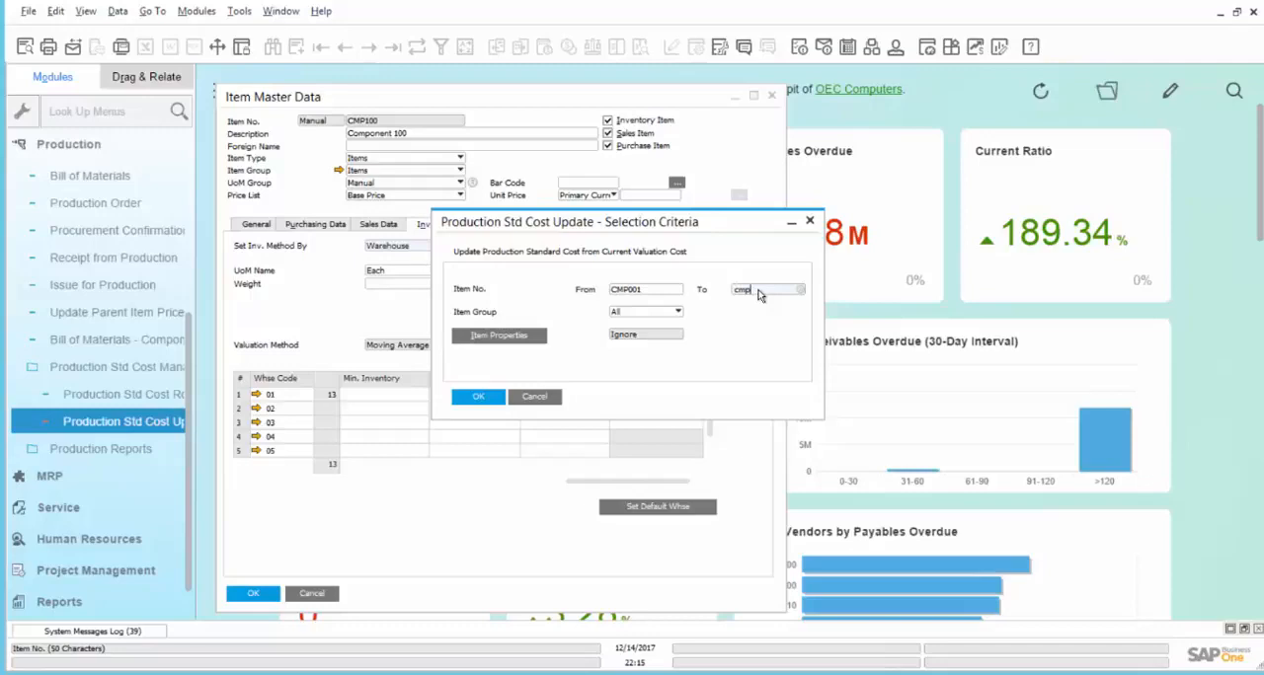
key("Tab")
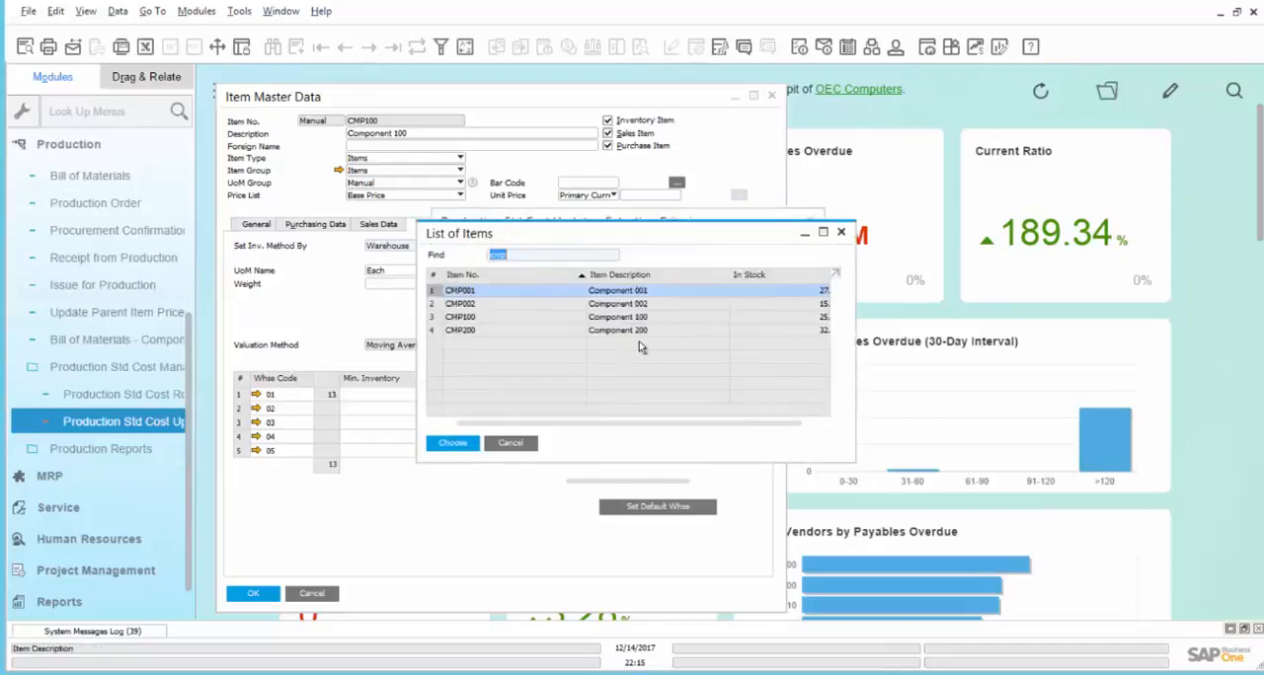
left_click(571, 332)
left_click(452, 443)
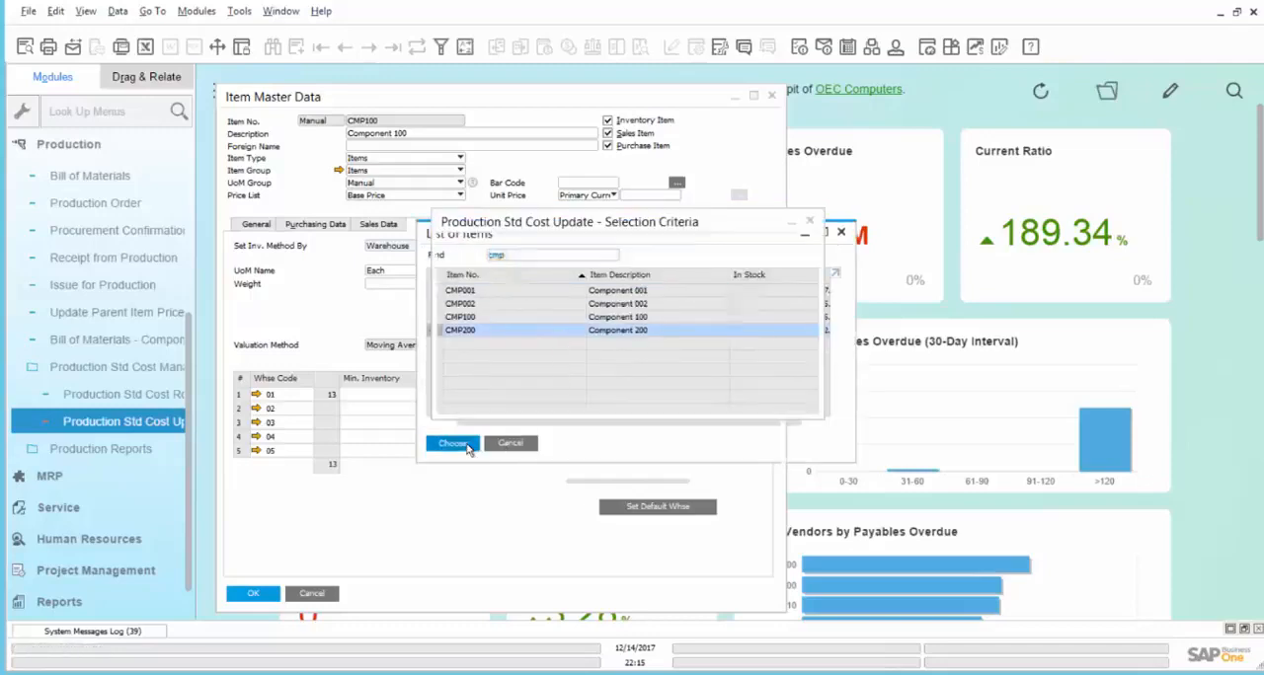
left_click(477, 400)
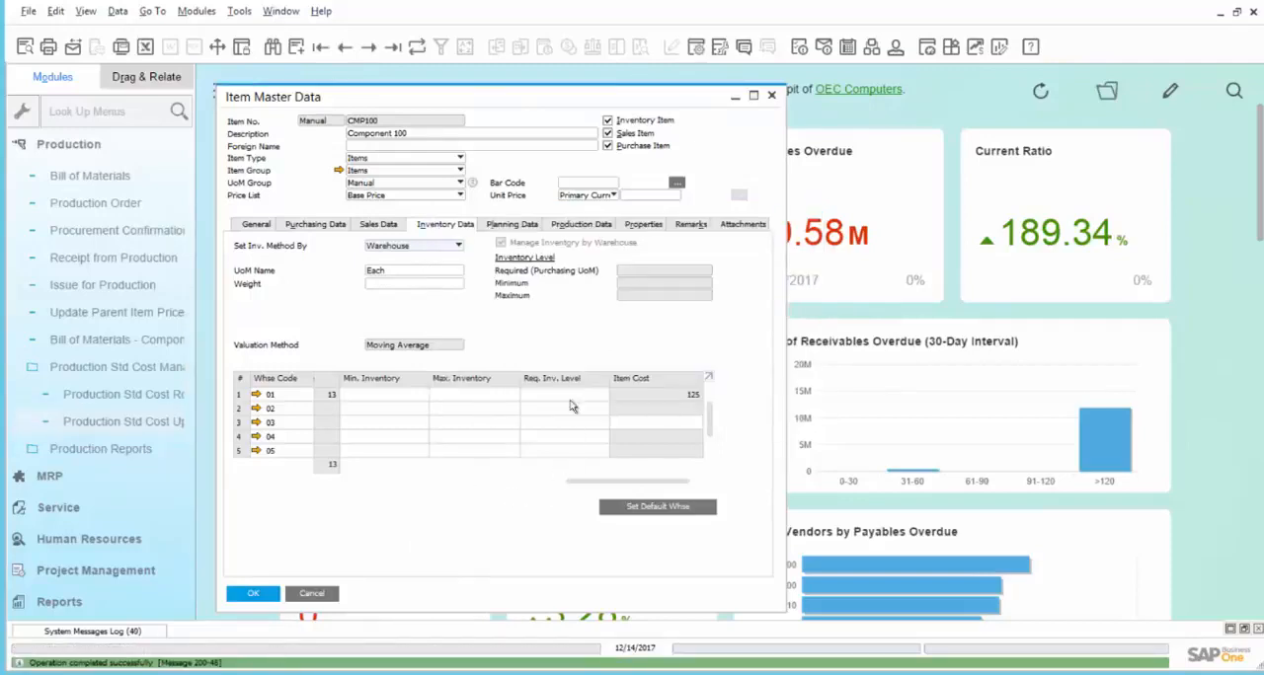
Step: Refresh the CMP100 item record and check its production standard cost
left_click(582, 224)
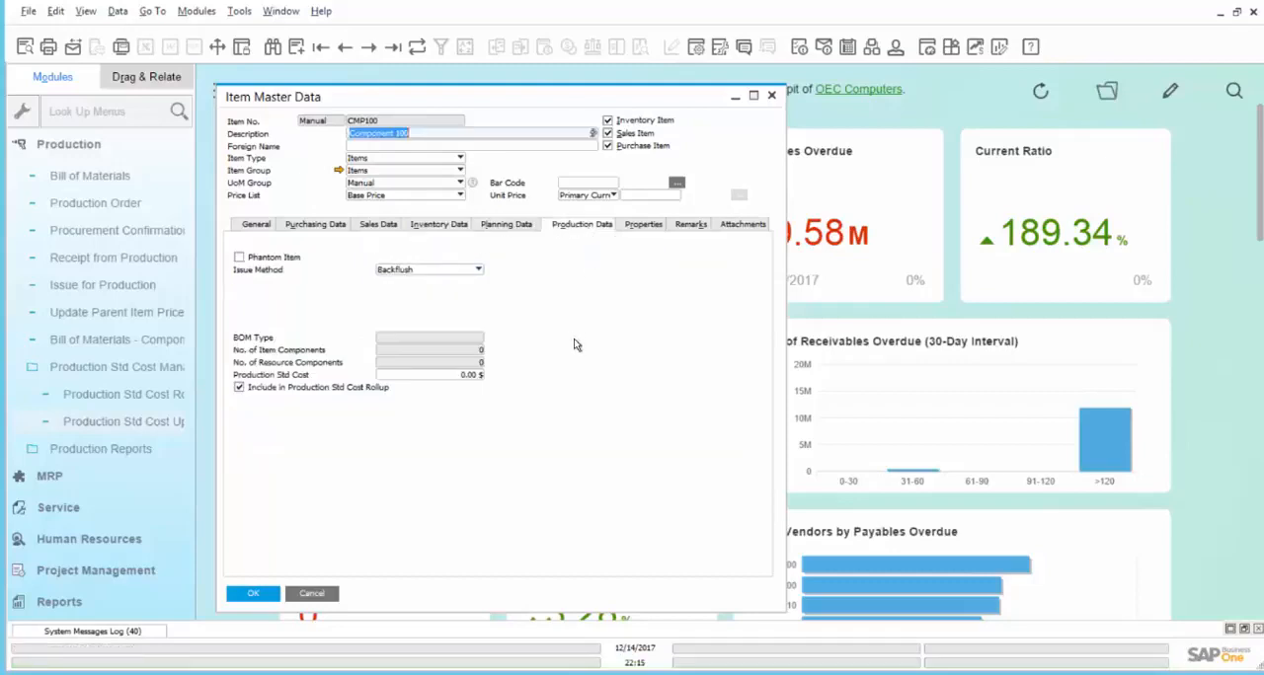
left_click(417, 56)
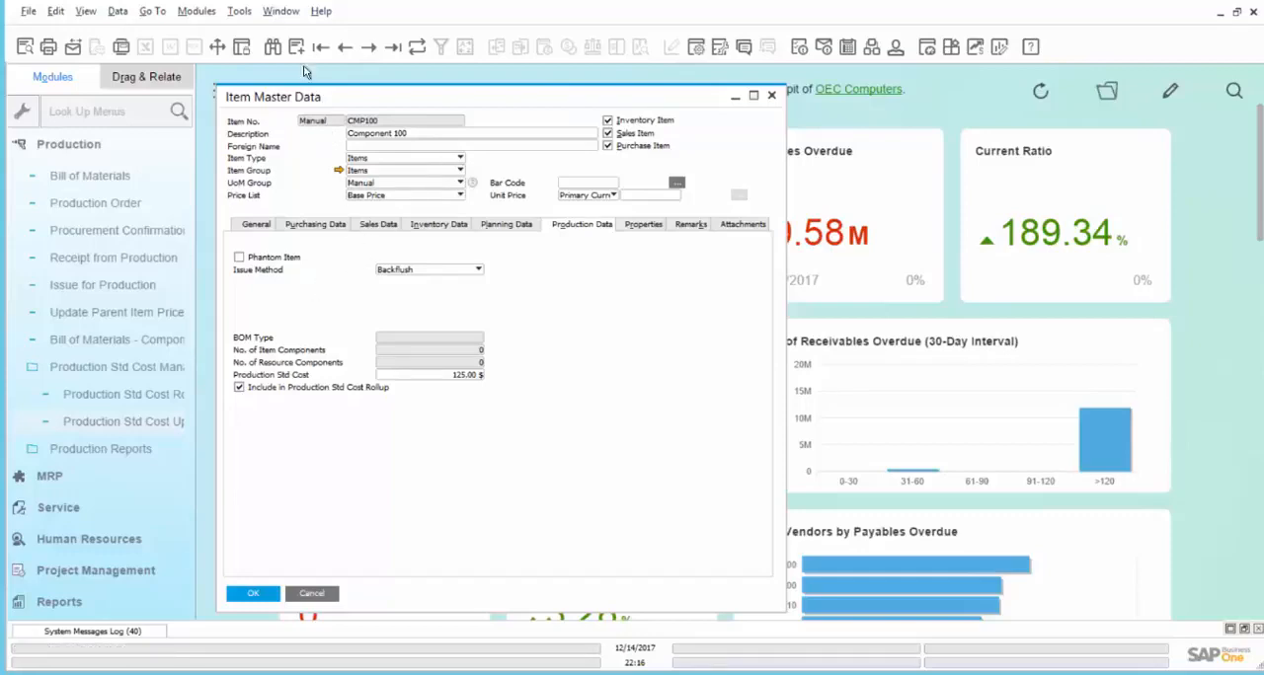
Step: Find item FG100 in the item master data, review its linked bill of materials, and close it
left_click(273, 47)
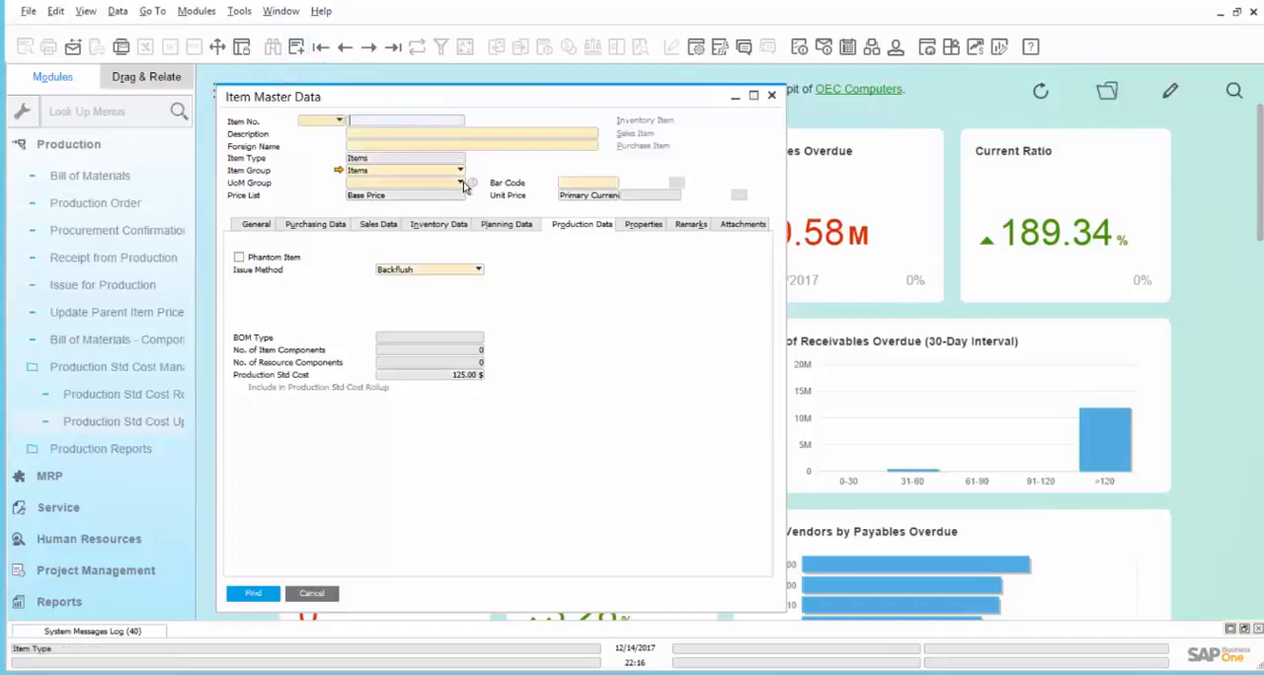
type("FG100")
key("Return")
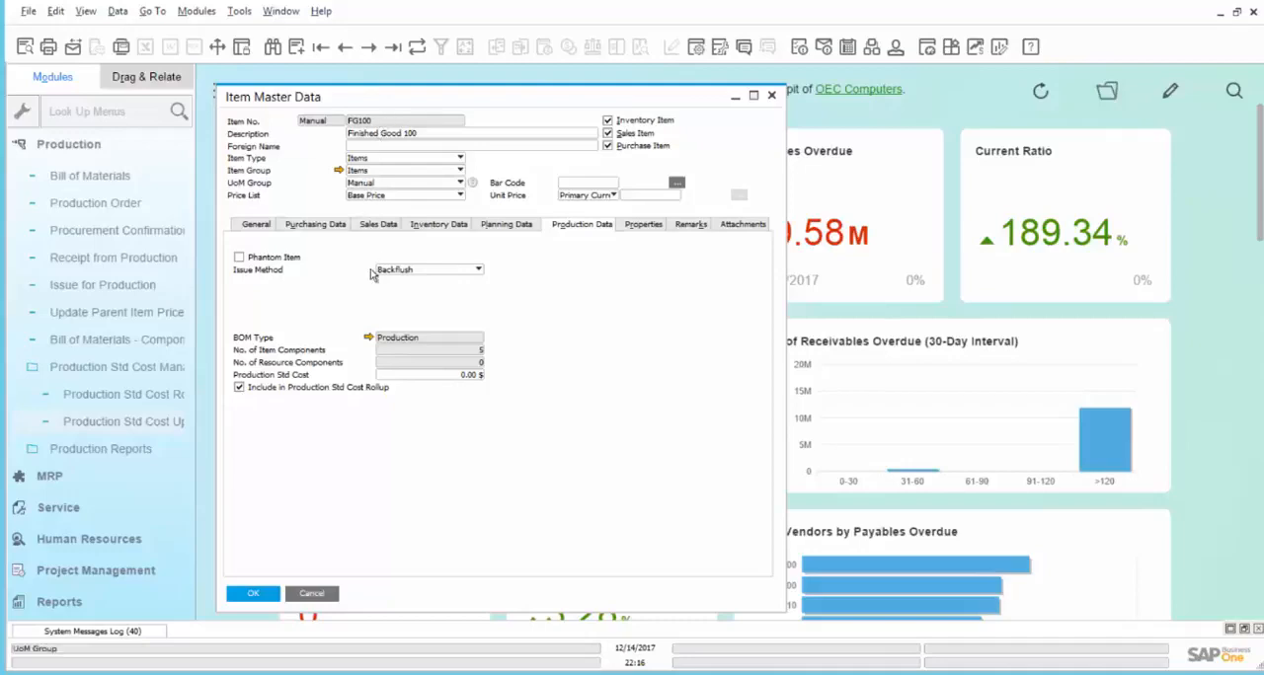
left_click(369, 337)
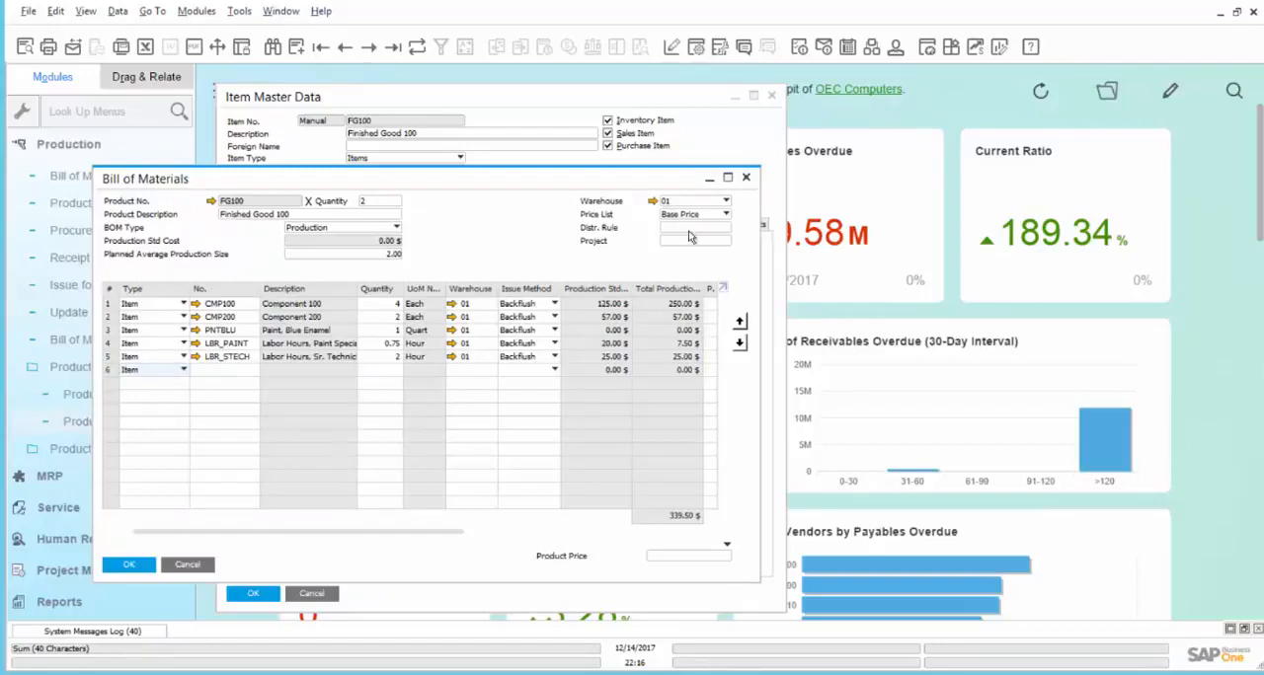
left_click(744, 180)
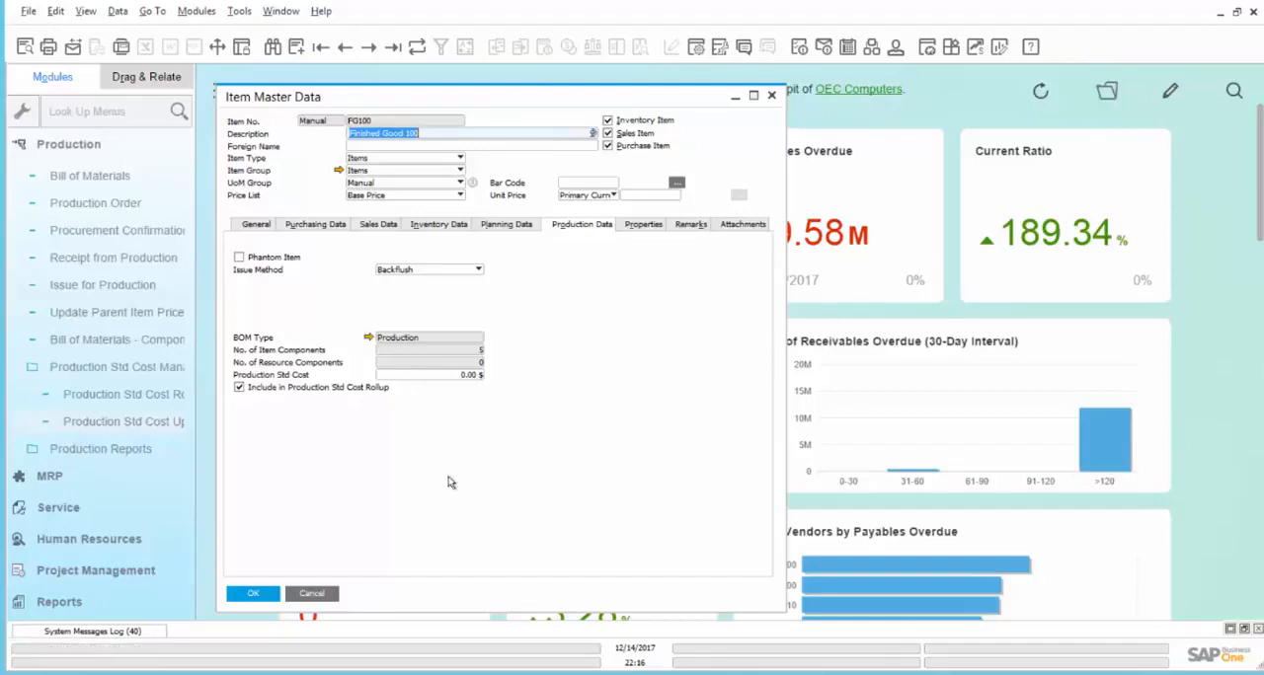
Step: Run the Production Std Cost Rollup for parent item FG100 only and refresh its item record
left_click(153, 395)
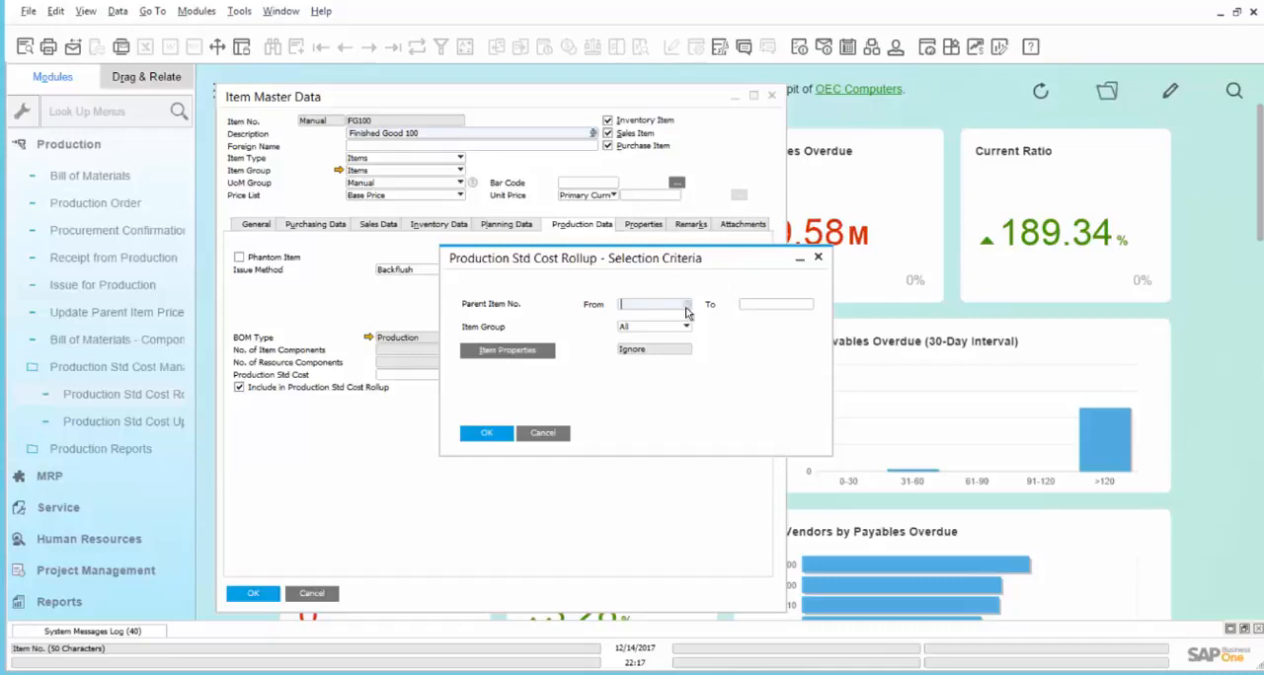
type("fg100")
key("Tab")
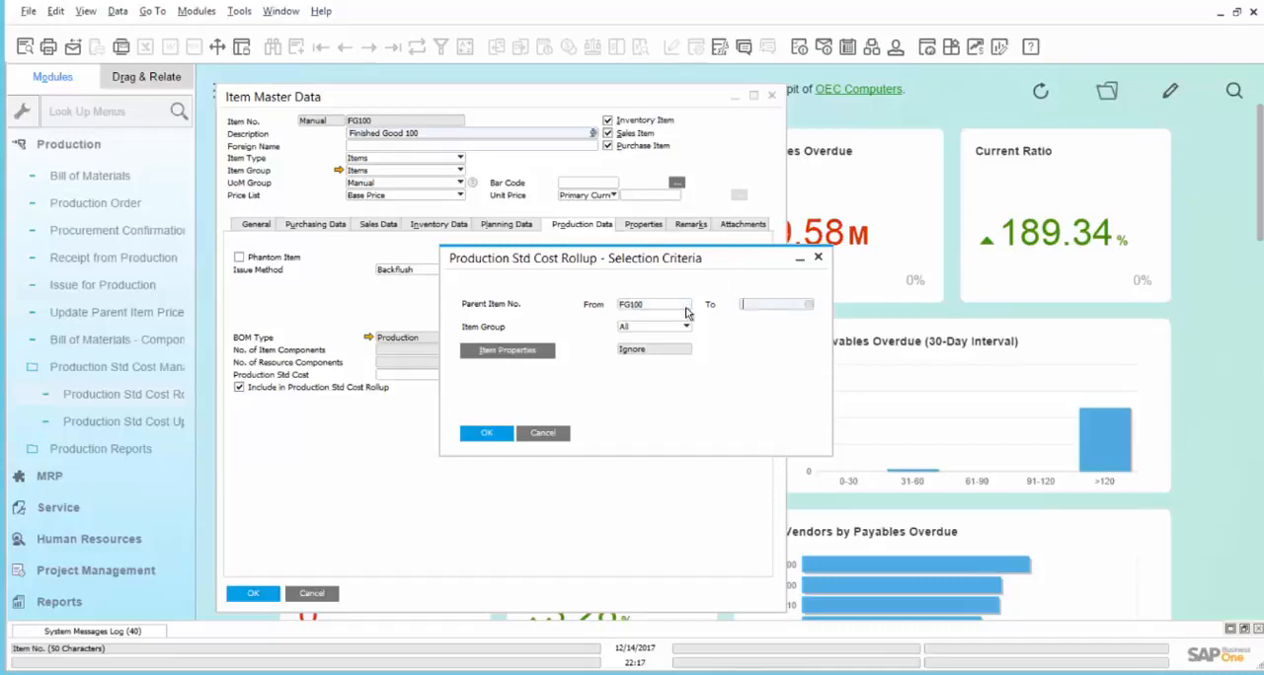
type("fg100")
key("Return")
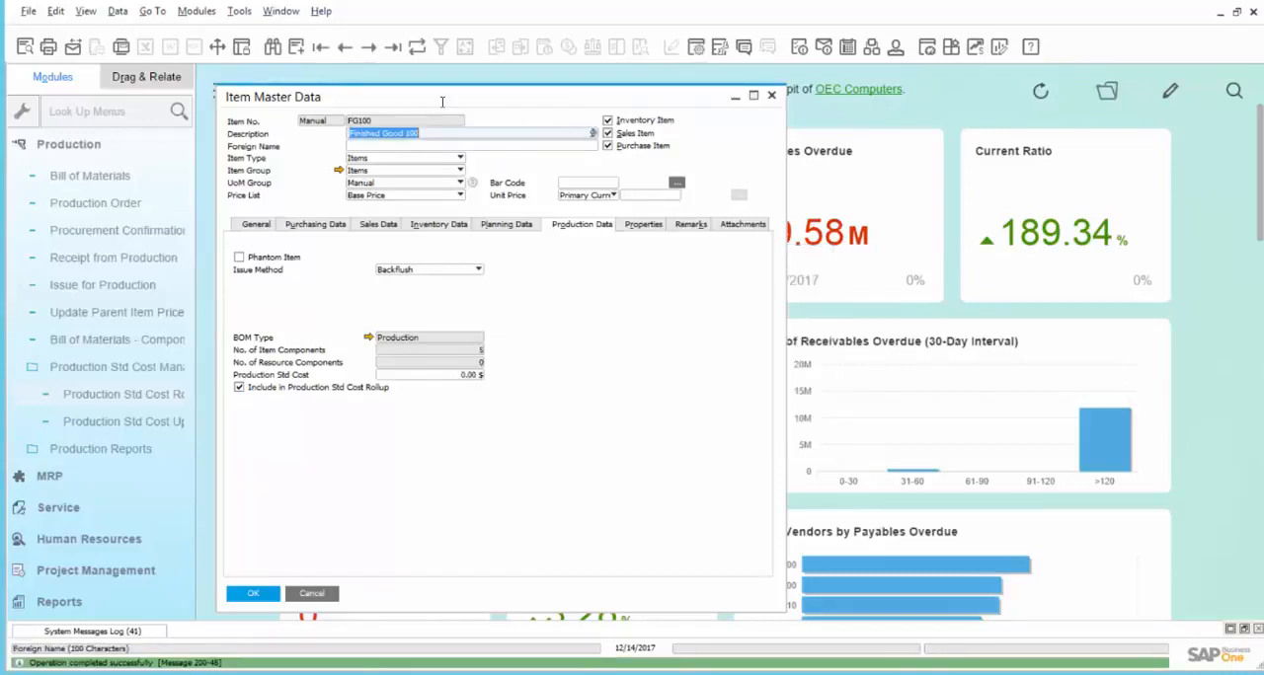
left_click(417, 46)
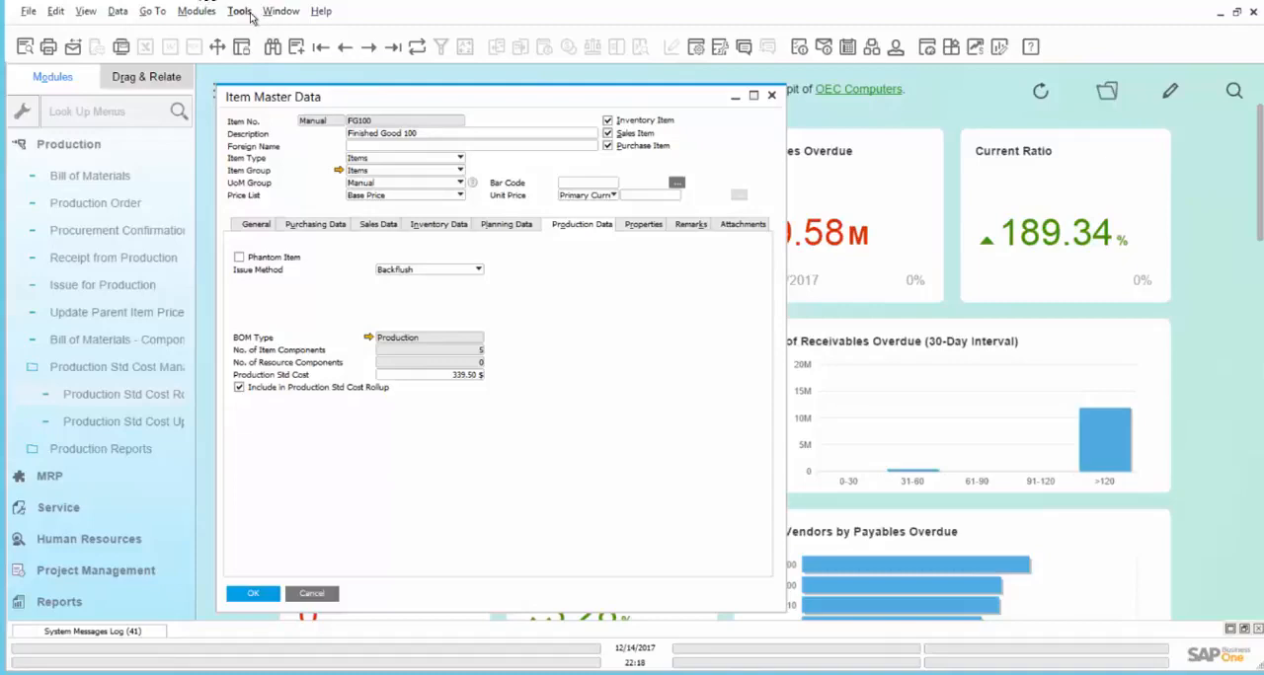
Step: Run the Items List inventory report for item FG100, keeping all groups and ignoring item properties
left_click(201, 11)
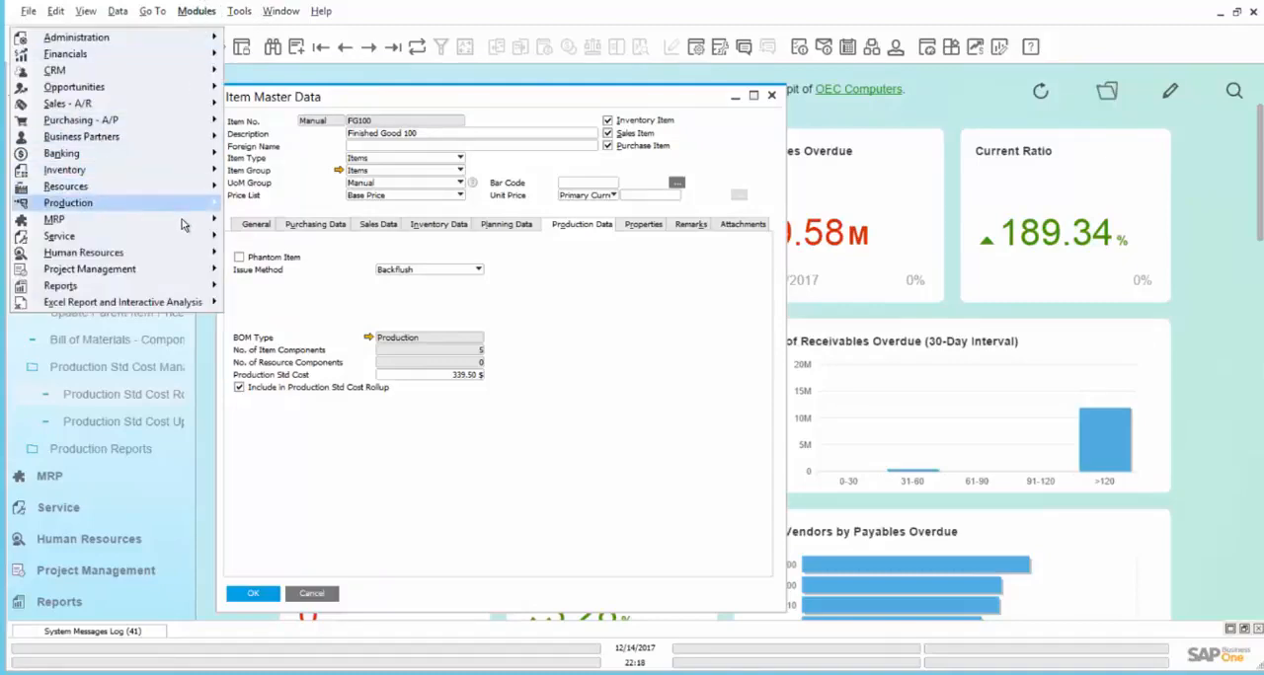
mouse_move(188, 173)
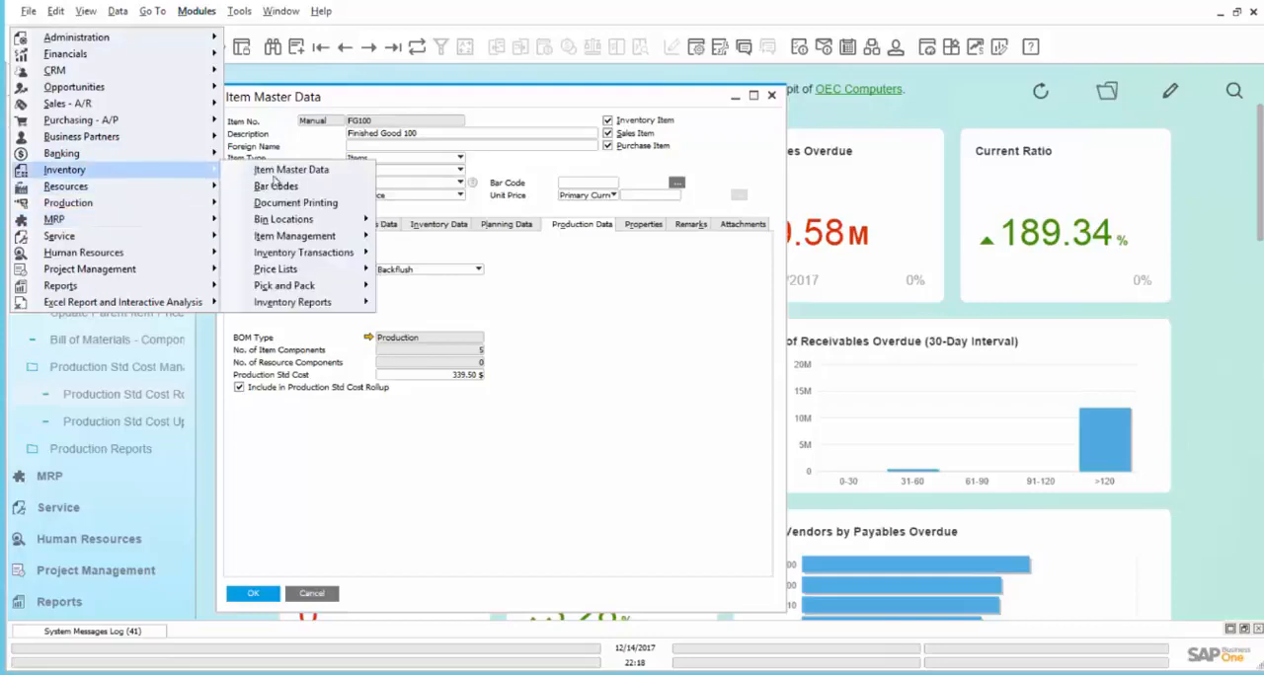
mouse_move(306, 308)
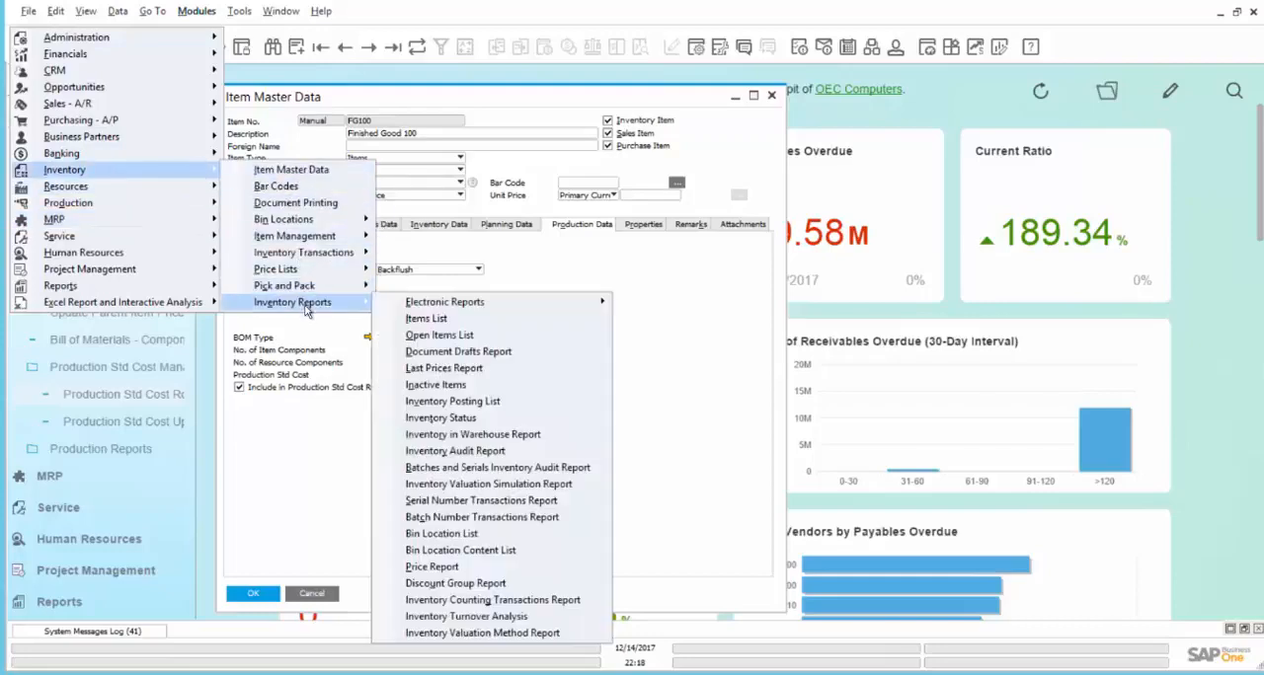
left_click(423, 319)
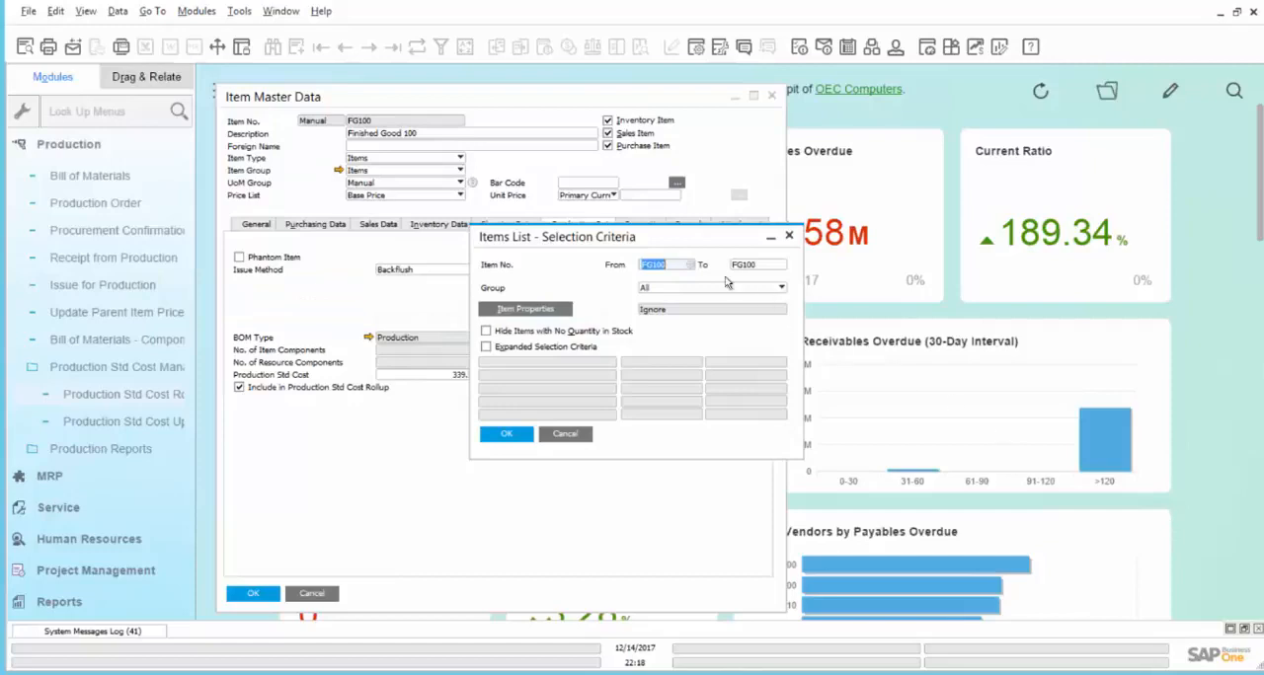
left_click(511, 439)
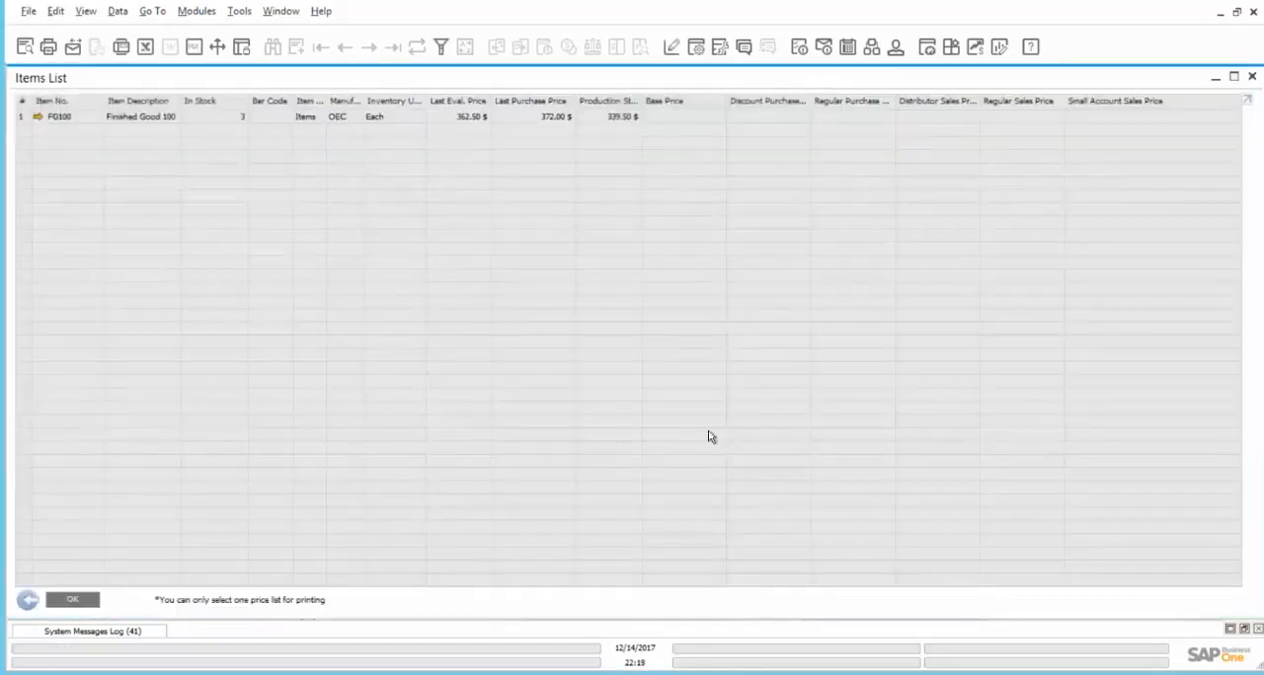